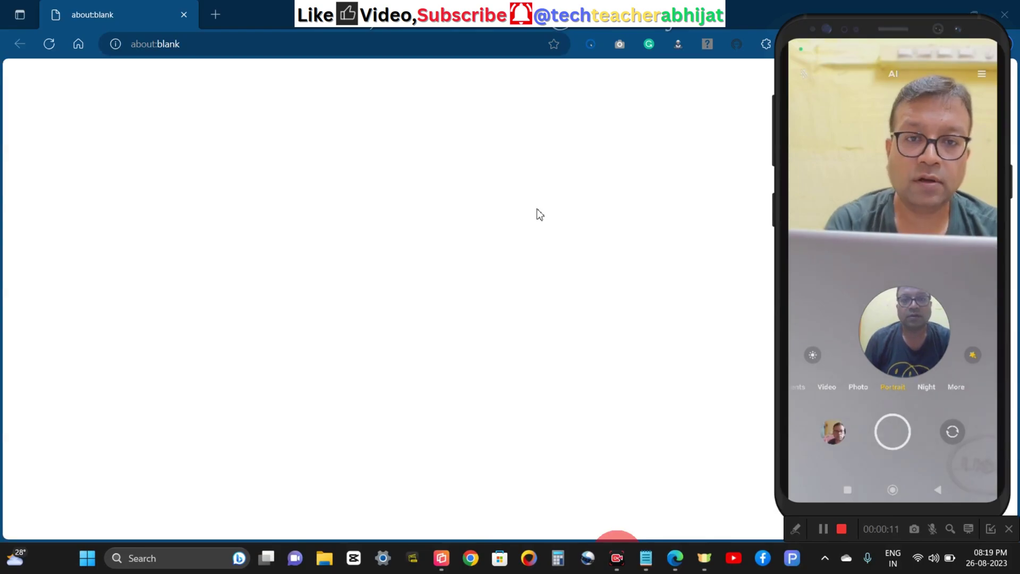
- Open a new blank about:blank tab in Microsoft Edge
left_click(226, 8)
- Go to iteltronics.com and open the site's Downloads page
type("iteltronics.com")
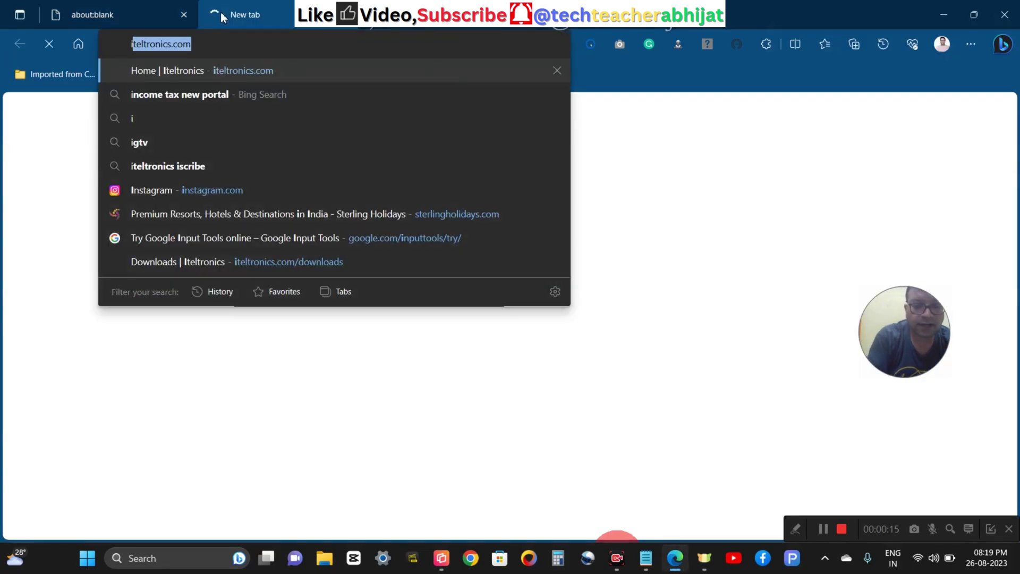
key("Return")
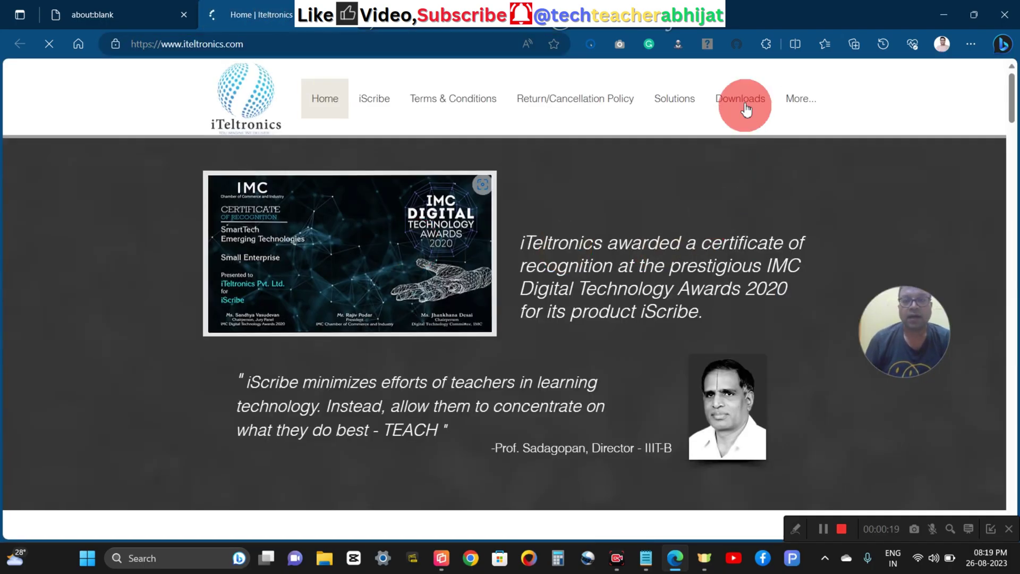
left_click(744, 104)
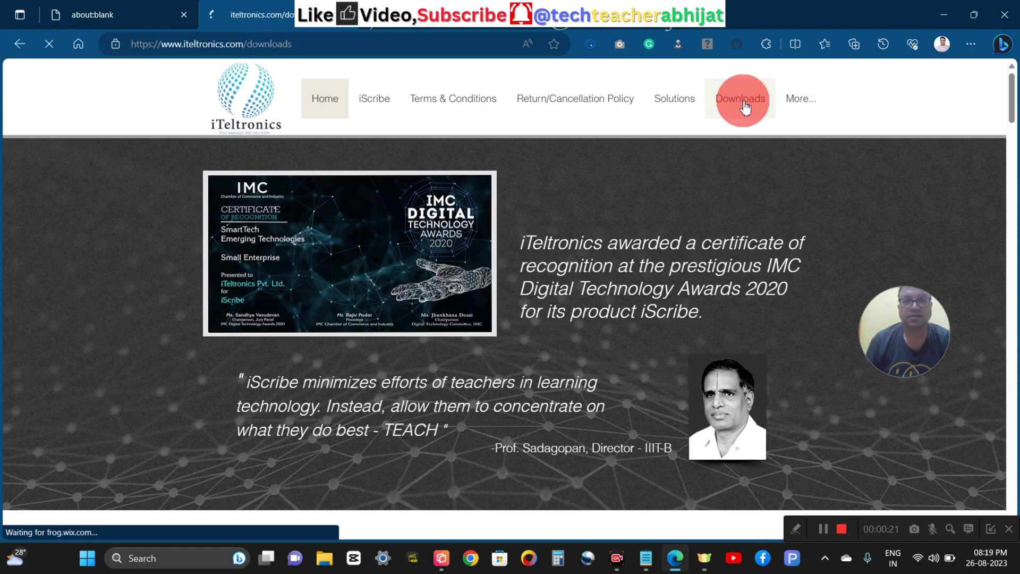
left_click(496, 237)
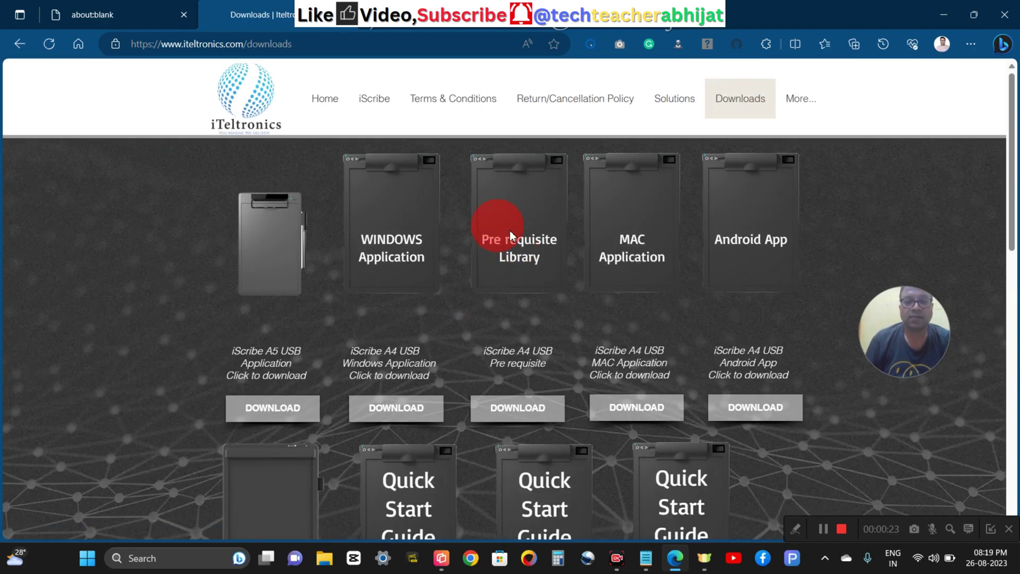
- Download the prerequisite VCP_2010_SP1.rar to the Desktop, then minimize Edge
left_click(503, 412)
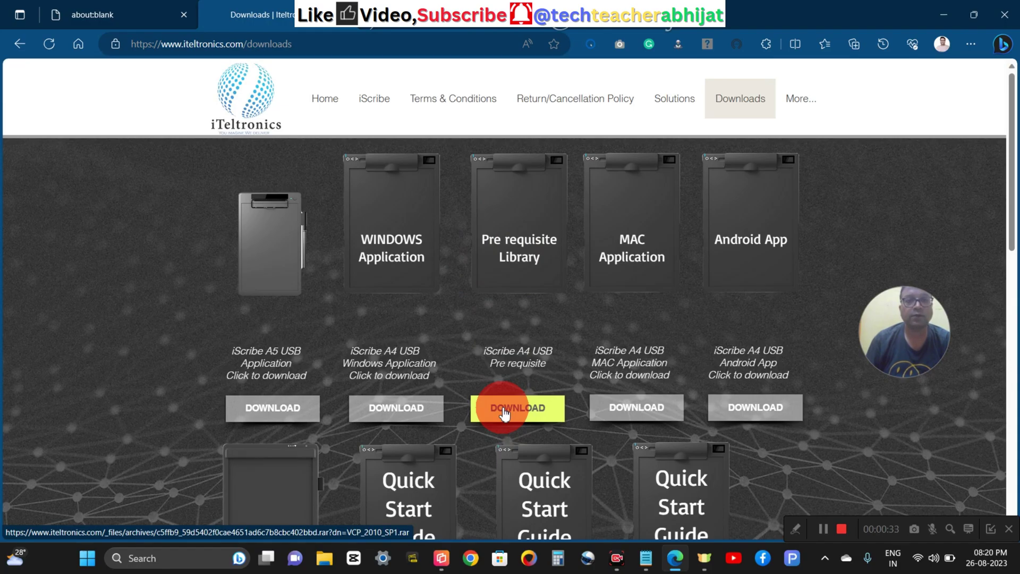
left_click(509, 410)
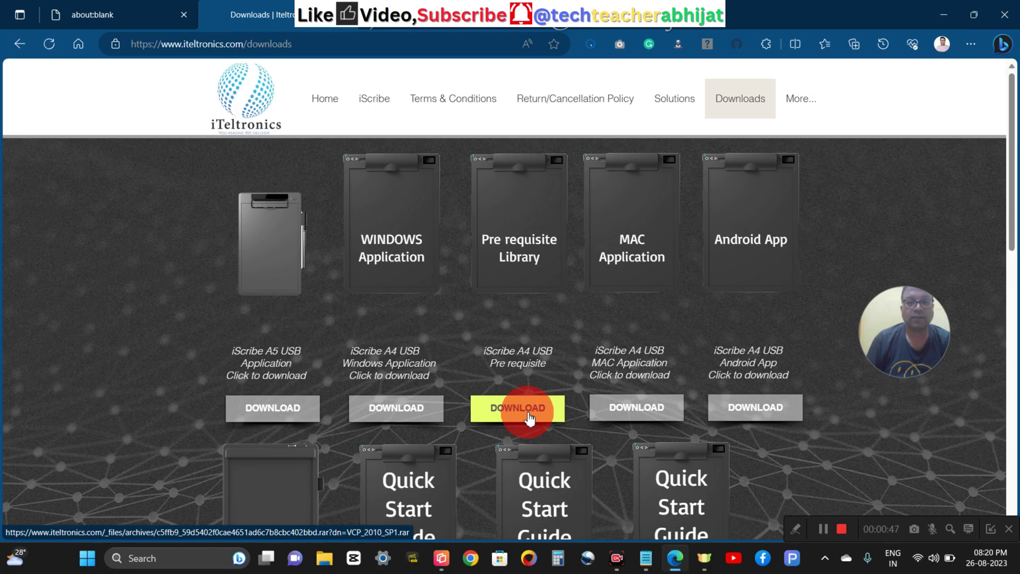
left_click(527, 413)
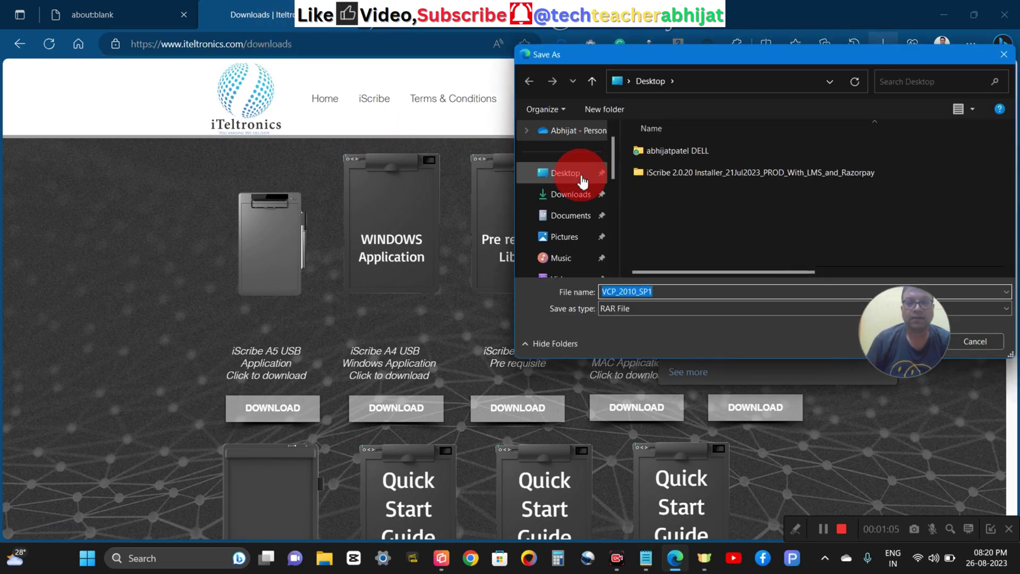
left_click(584, 175)
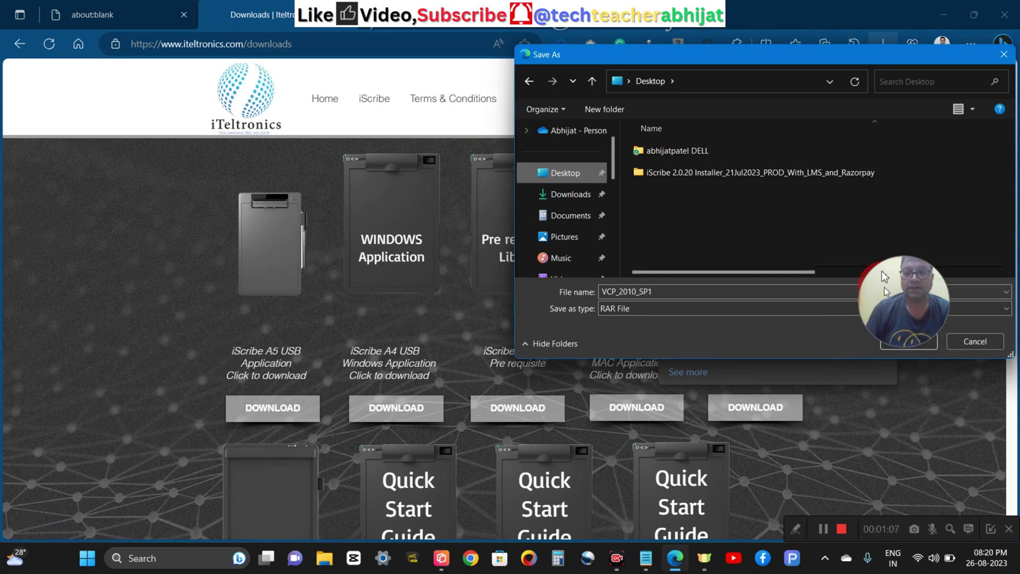
left_click(910, 340)
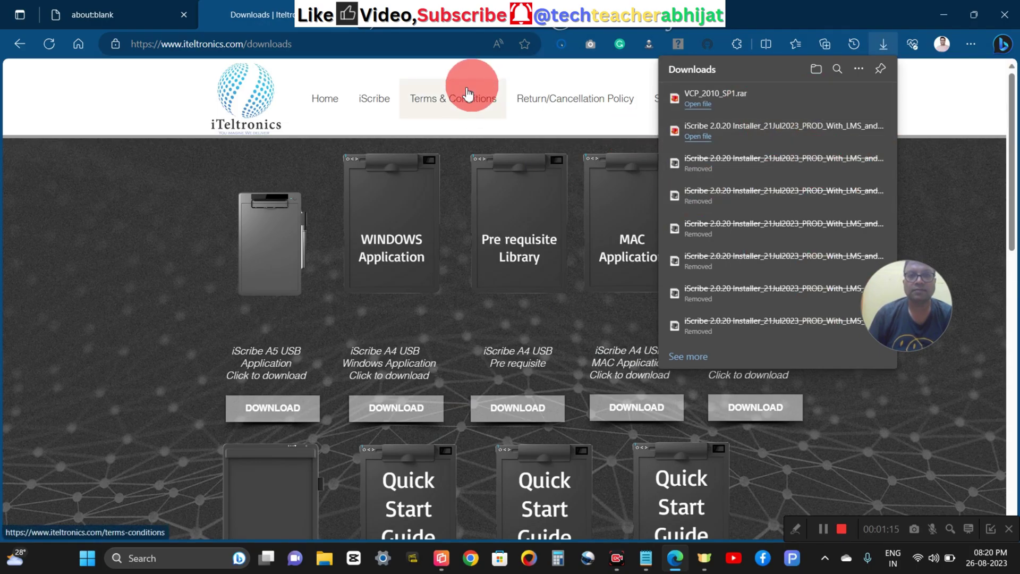
left_click(943, 16)
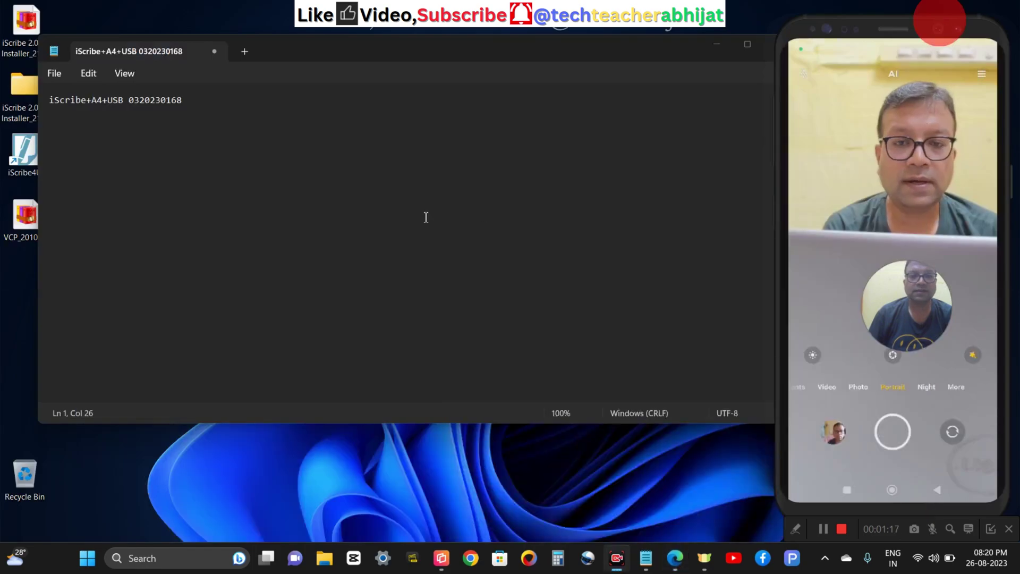
- Clear the notes and screen-mirroring windows, then select the VCP_2010 archive on the desktop
left_click(717, 44)
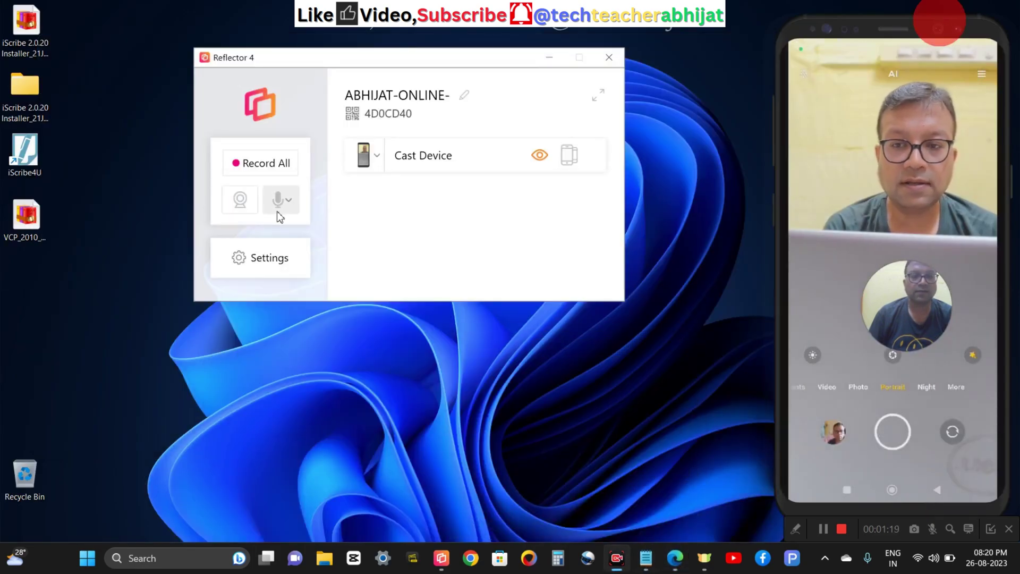
left_click(549, 56)
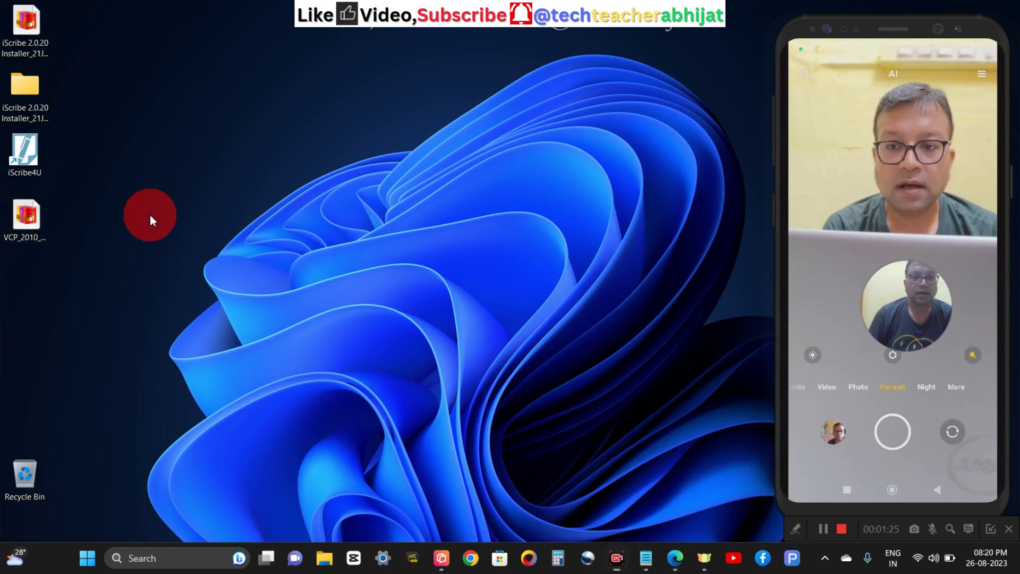
left_click(48, 211)
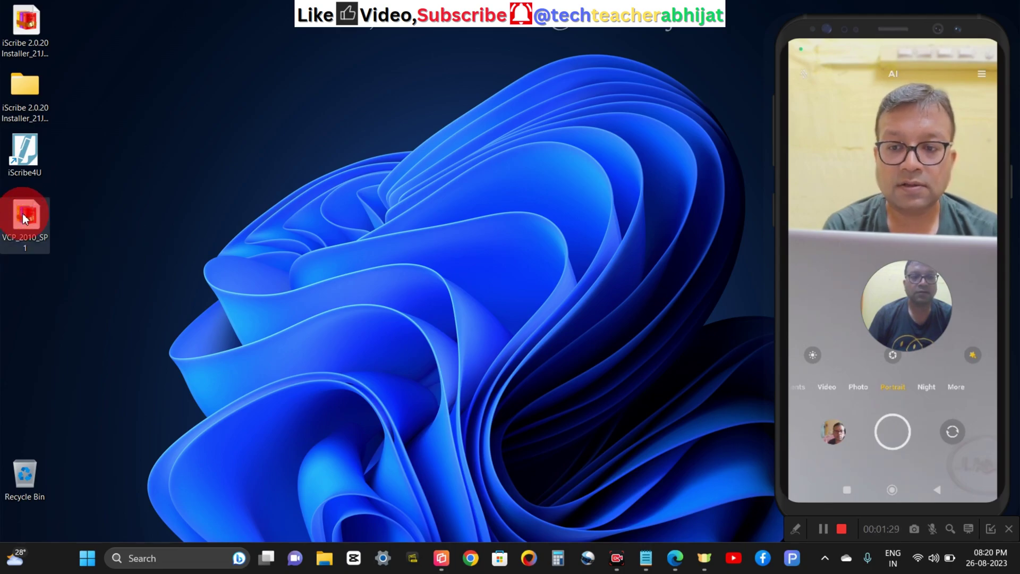
- Scan the VCP_2010 archive with Norton and close the clean results, 4 items, no threats
right_click(24, 218)
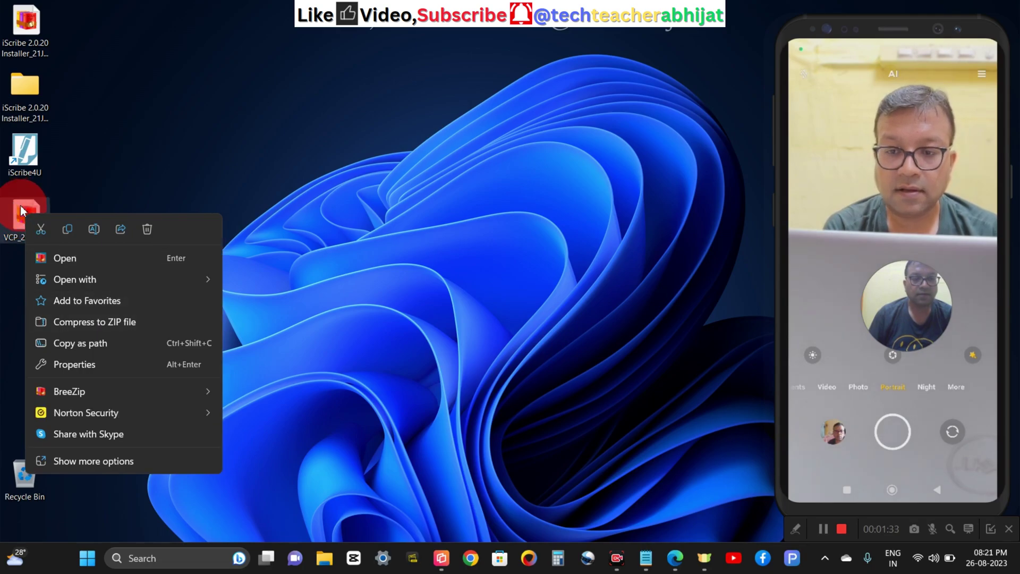
mouse_move(79, 417)
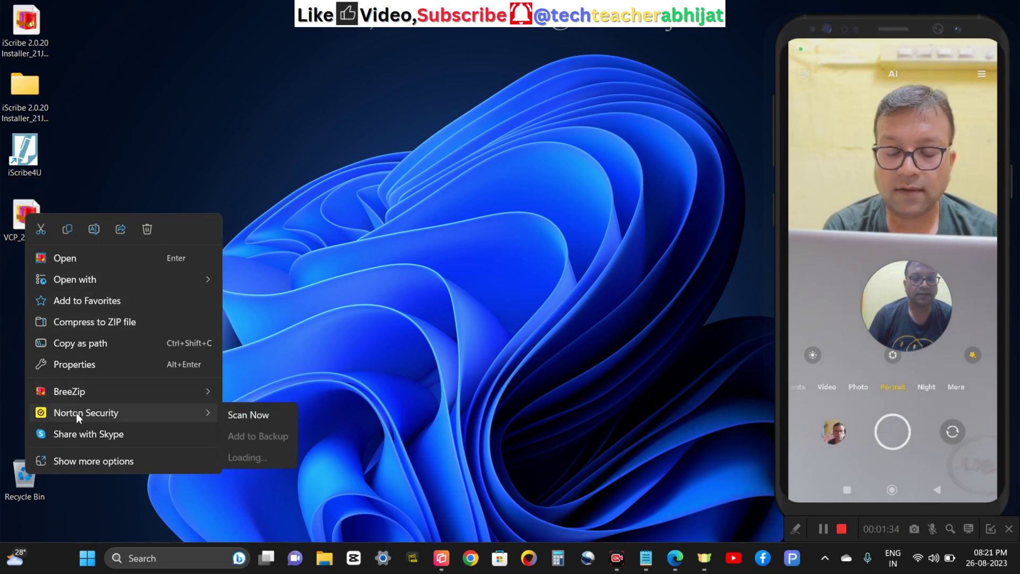
left_click(260, 415)
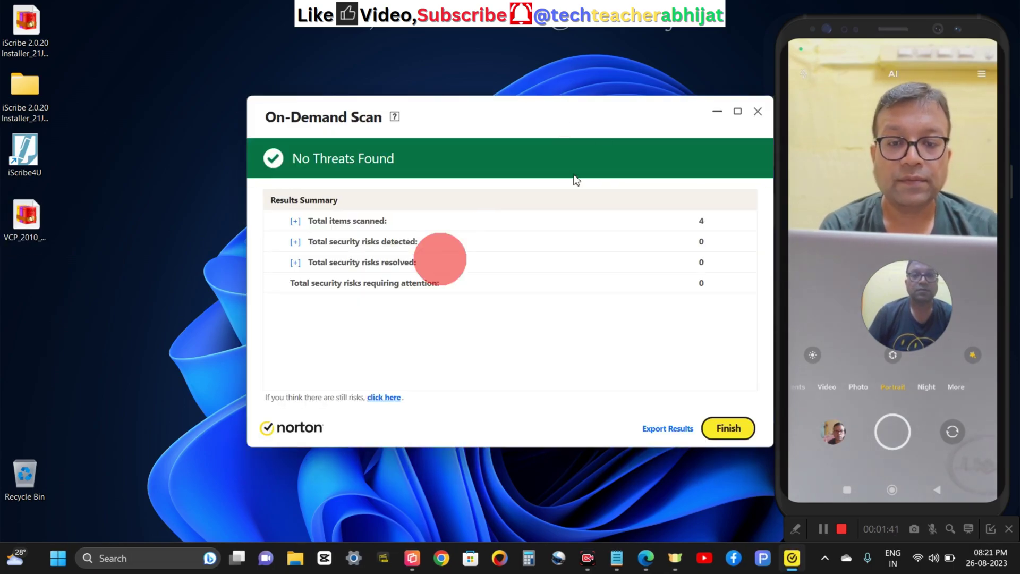
left_click(724, 425)
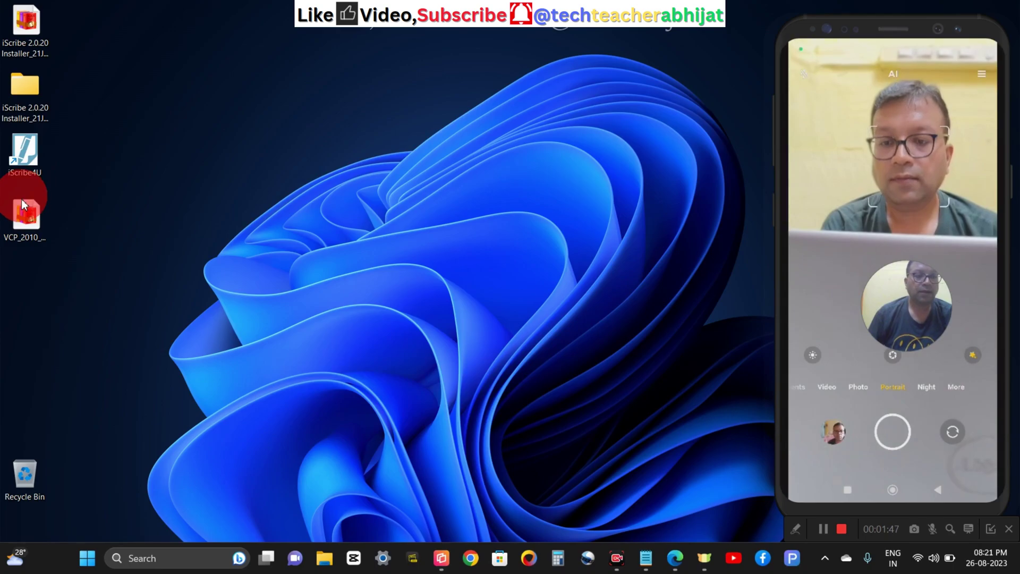
- Extract VCP_2010_SP1 on the Desktop with BreeZip Extract Here and open the new folder
left_click(25, 218)
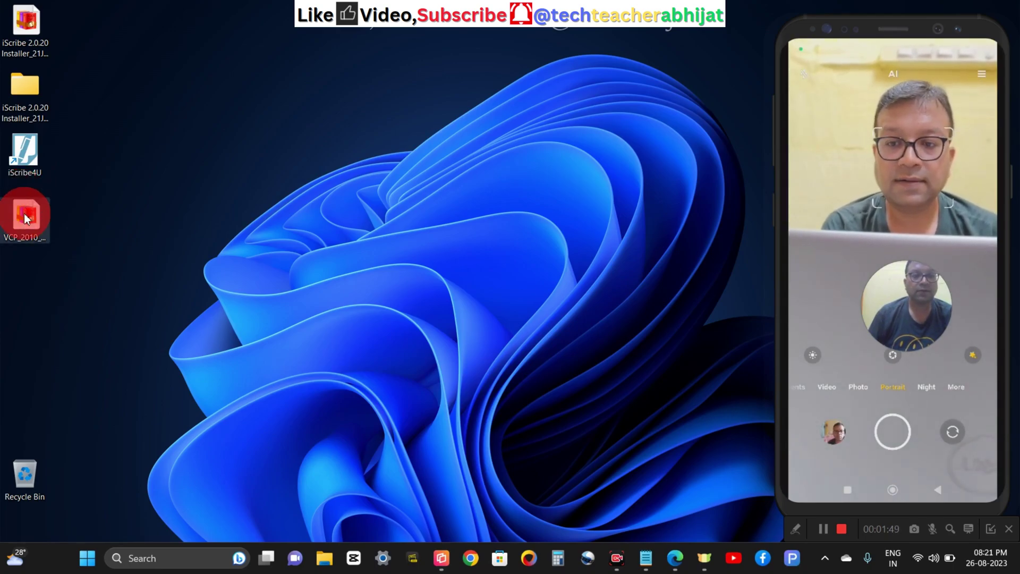
right_click(25, 217)
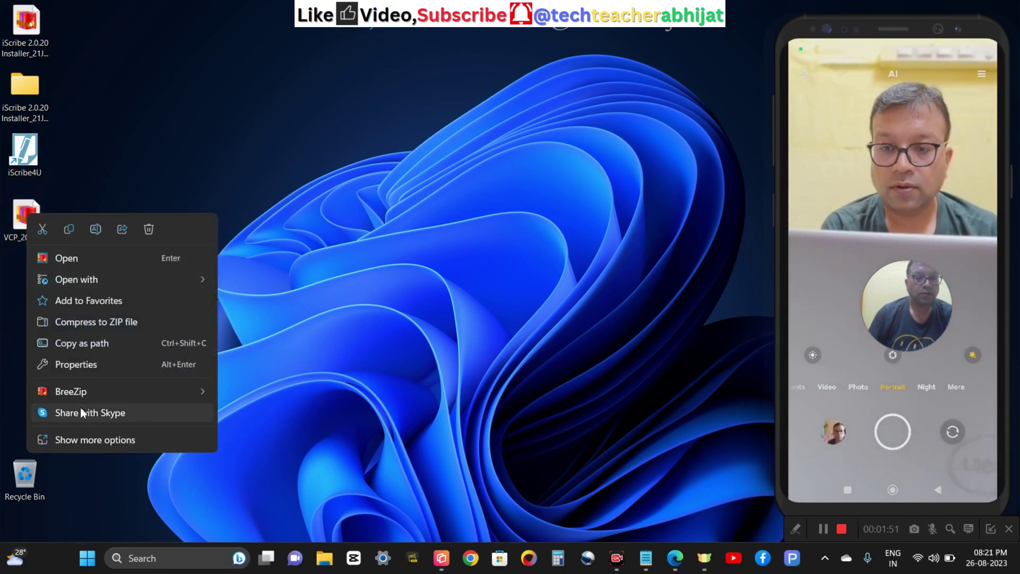
mouse_move(127, 392)
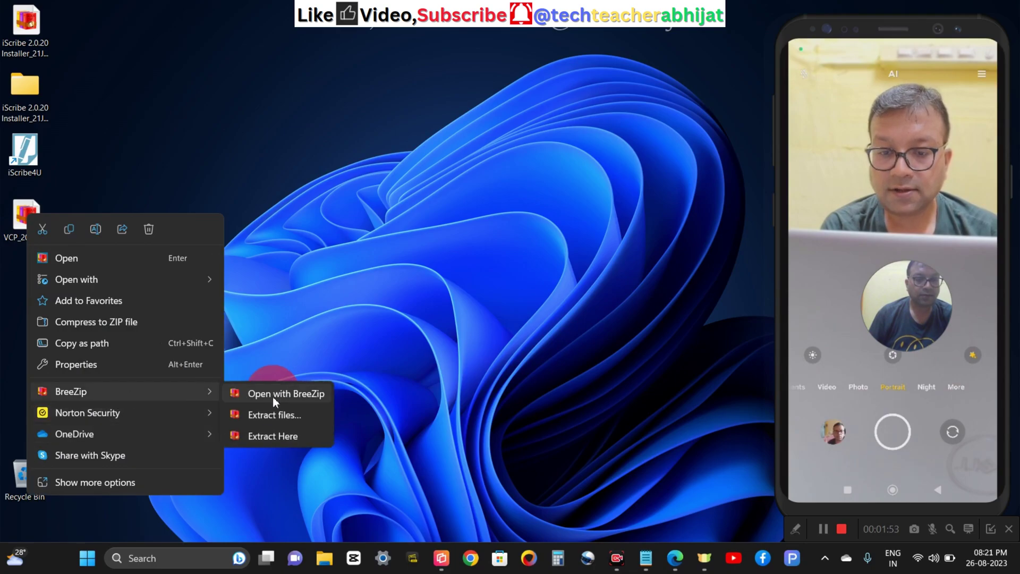
left_click(273, 437)
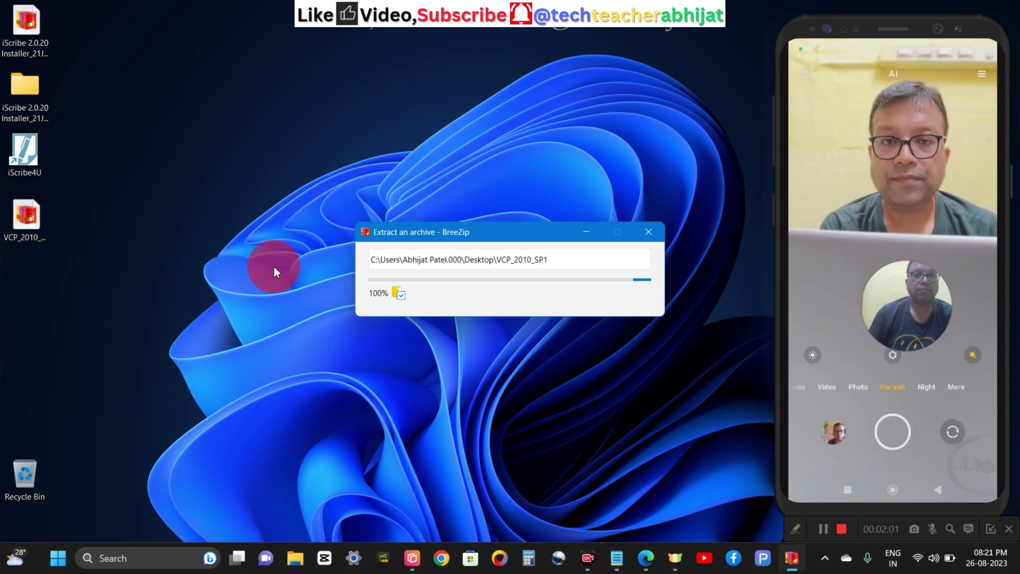
left_click(30, 291)
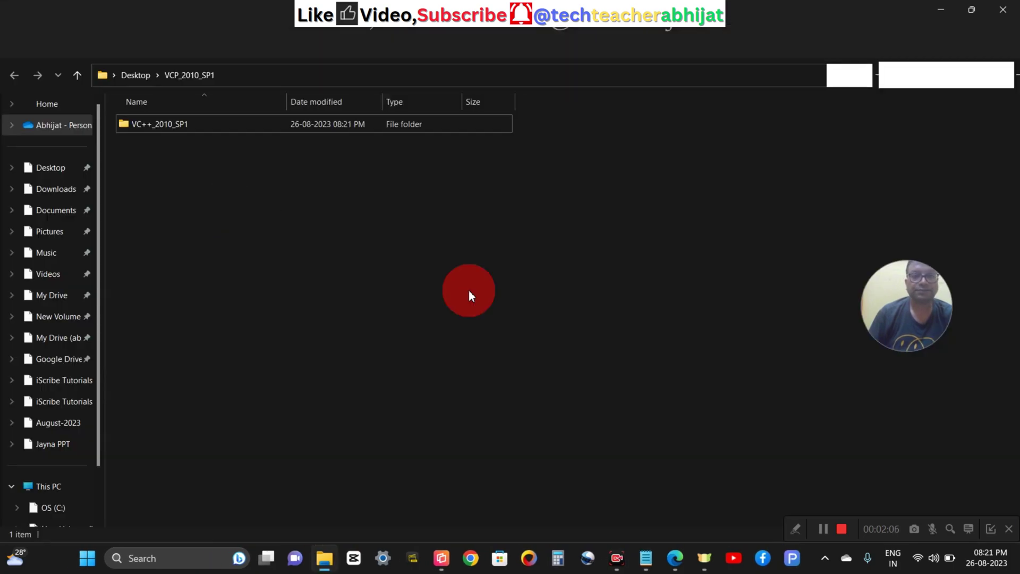
- Open the VC++_2010_SP1 subfolder and run vcredist_x86 to reach the Maintenance dialog
left_click(469, 290)
left_click(441, 562)
left_click(487, 496)
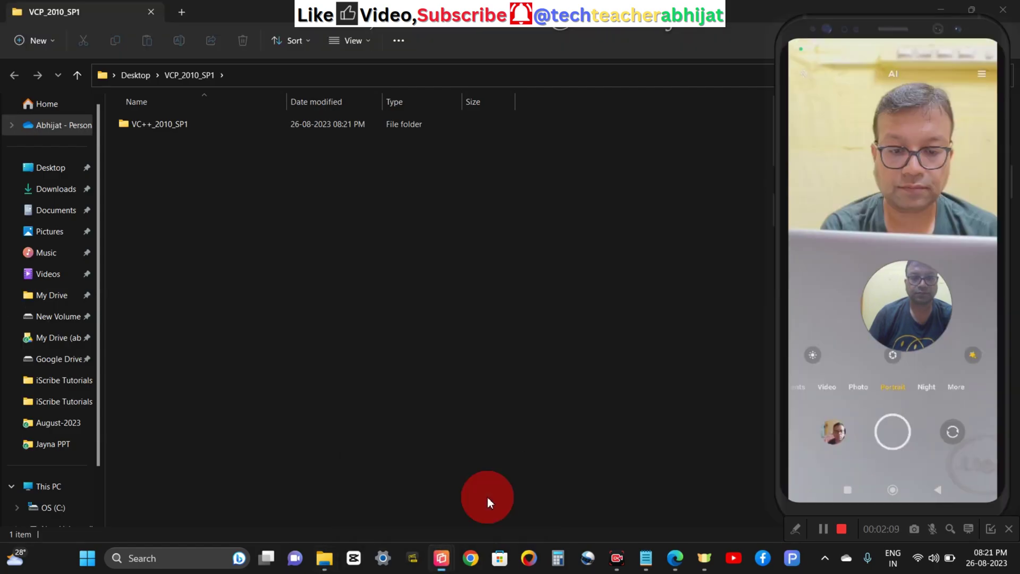
left_click(424, 352)
left_click(410, 287)
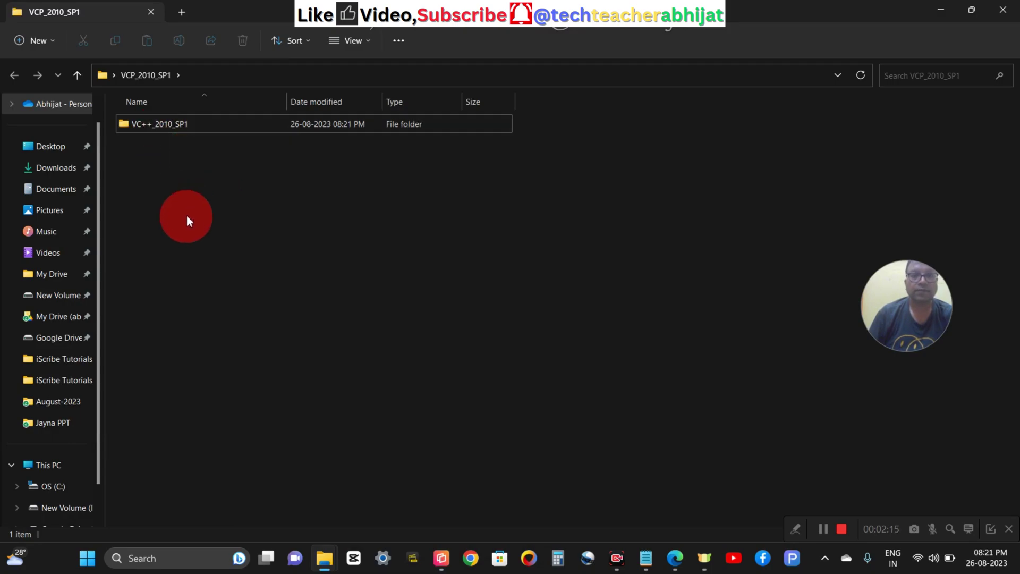
double_click(151, 125)
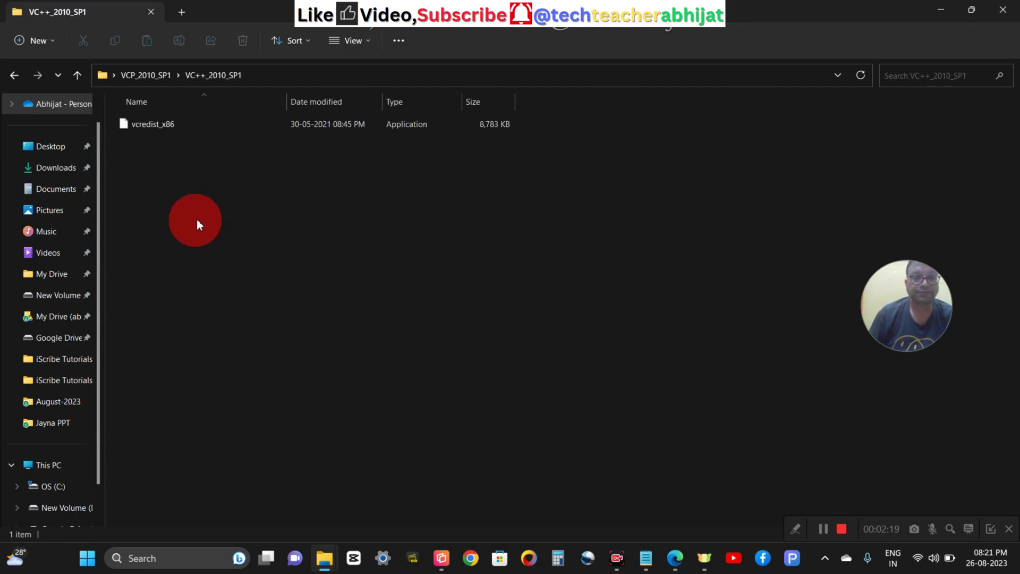
double_click(148, 122)
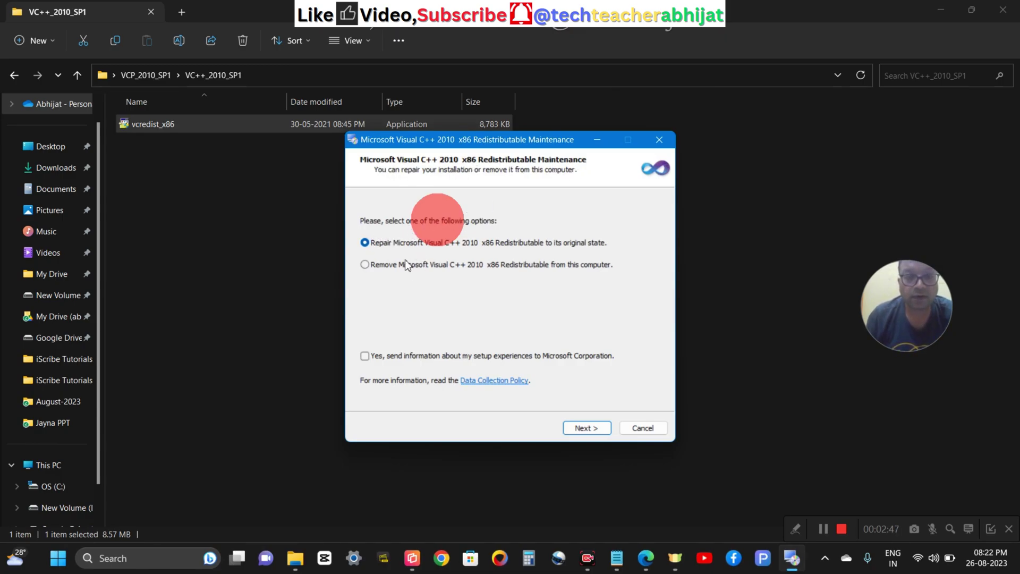
- Opt in to sending setup information and run Repair until Repair Is Complete appears
left_click(443, 356)
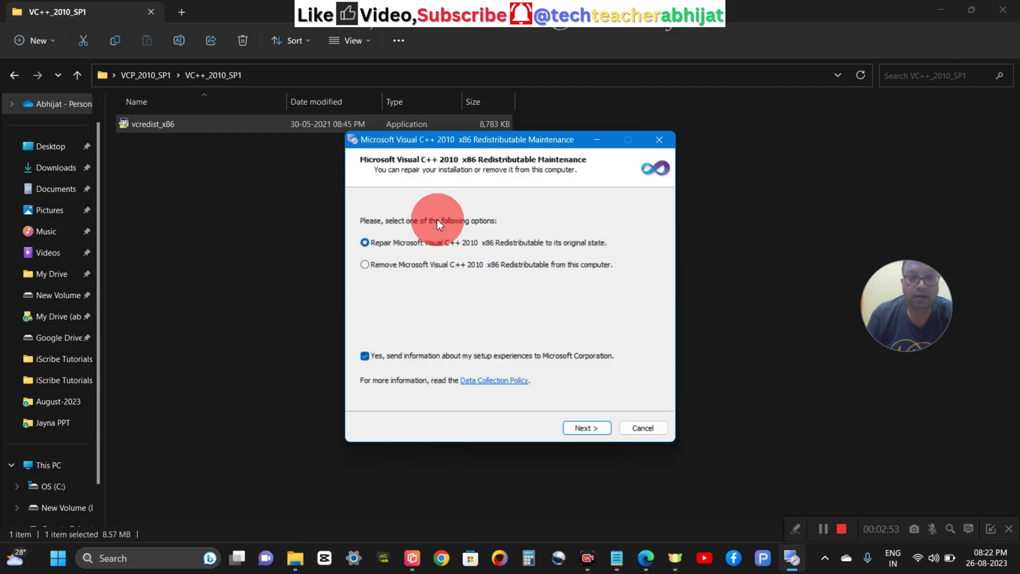
left_click(276, 219)
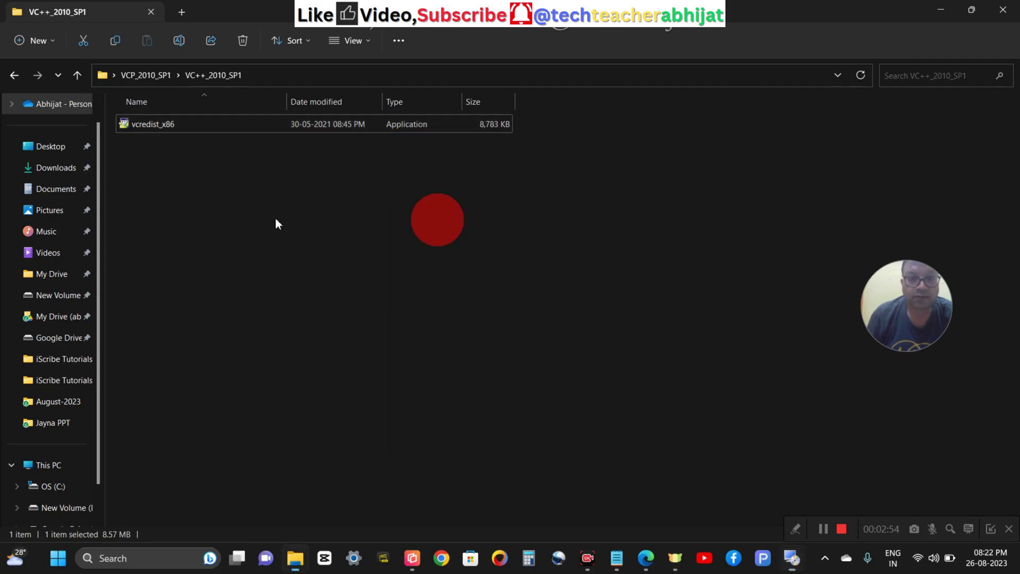
left_click(789, 565)
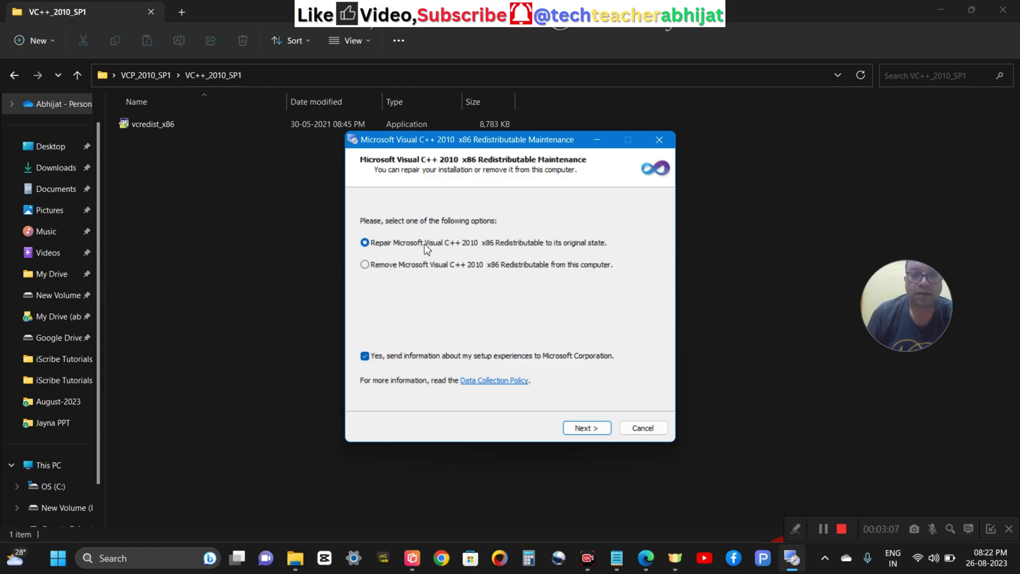
left_click(574, 429)
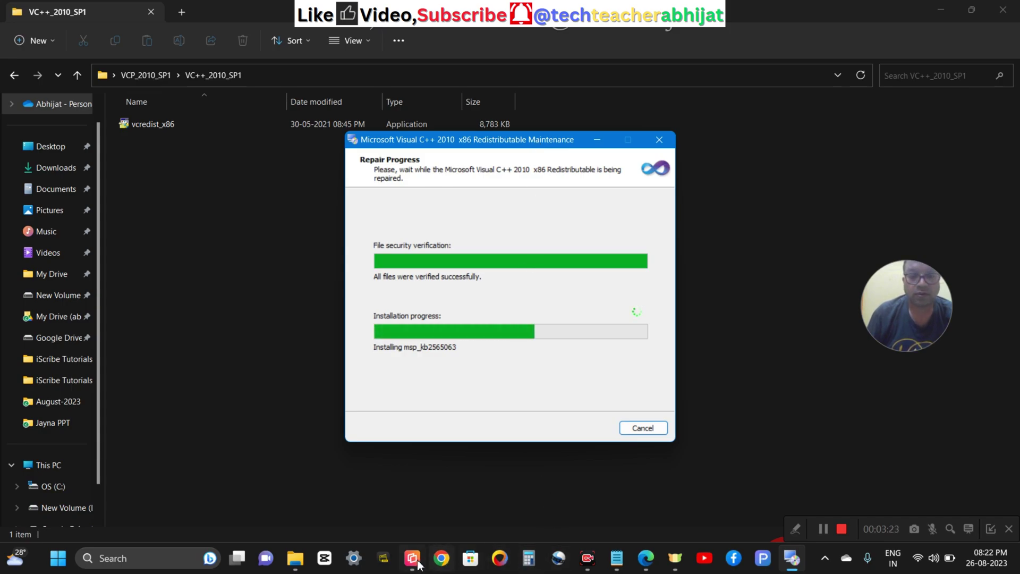
left_click(436, 531)
left_click(480, 483)
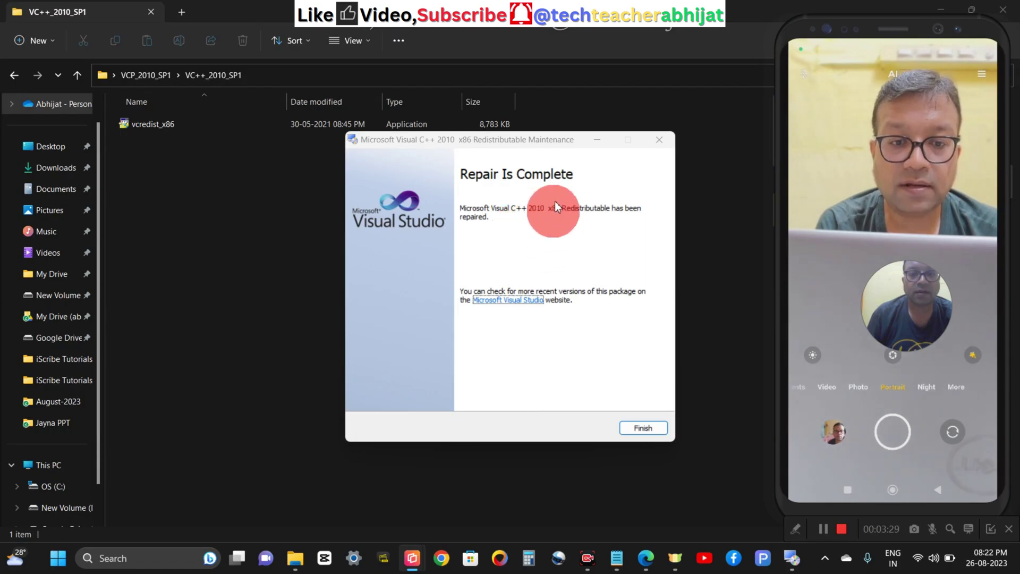
left_click(560, 173)
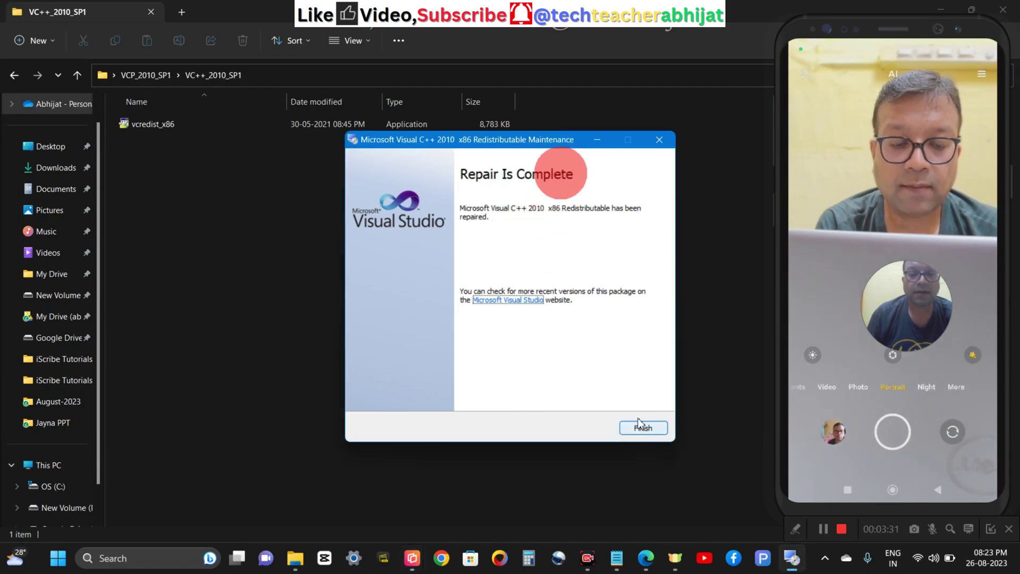